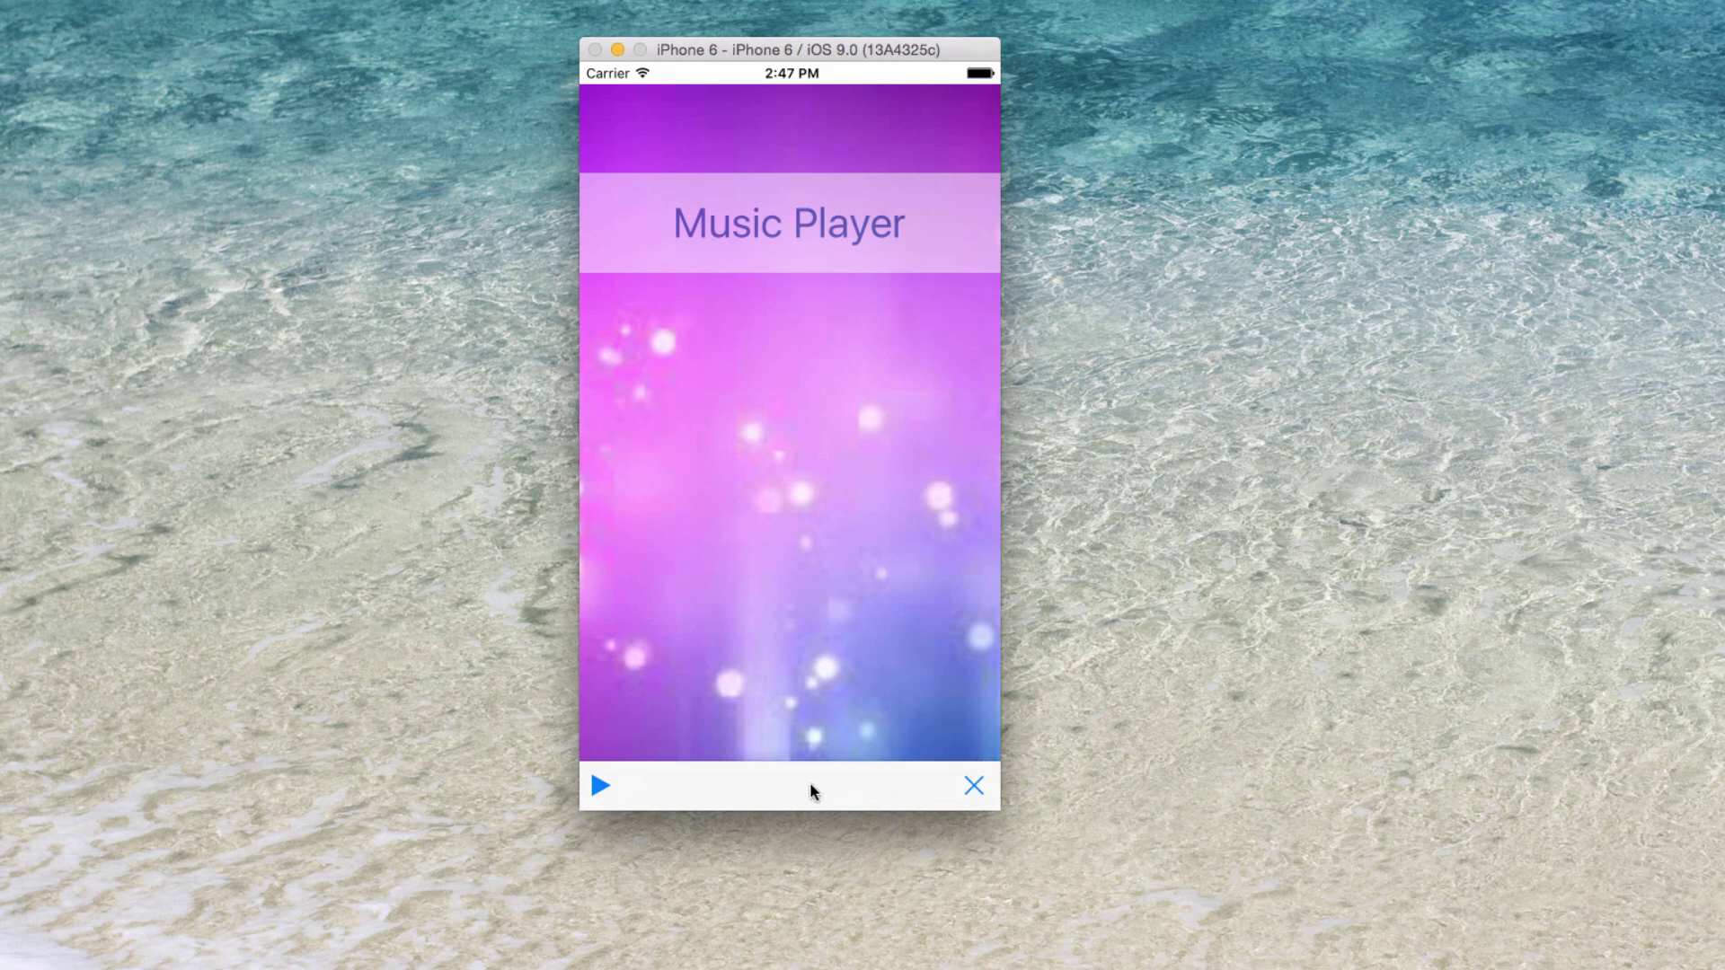
Step: Toggle the Play/Pause button repeatedly to start, pause and quickly restart playback
left_click(600, 790)
left_click(599, 790)
left_click(601, 789)
left_click(600, 790)
Step: Resume playback, stop it with the X button, then play once more and pause
left_click(596, 790)
left_click(973, 787)
left_click(600, 792)
left_click(601, 793)
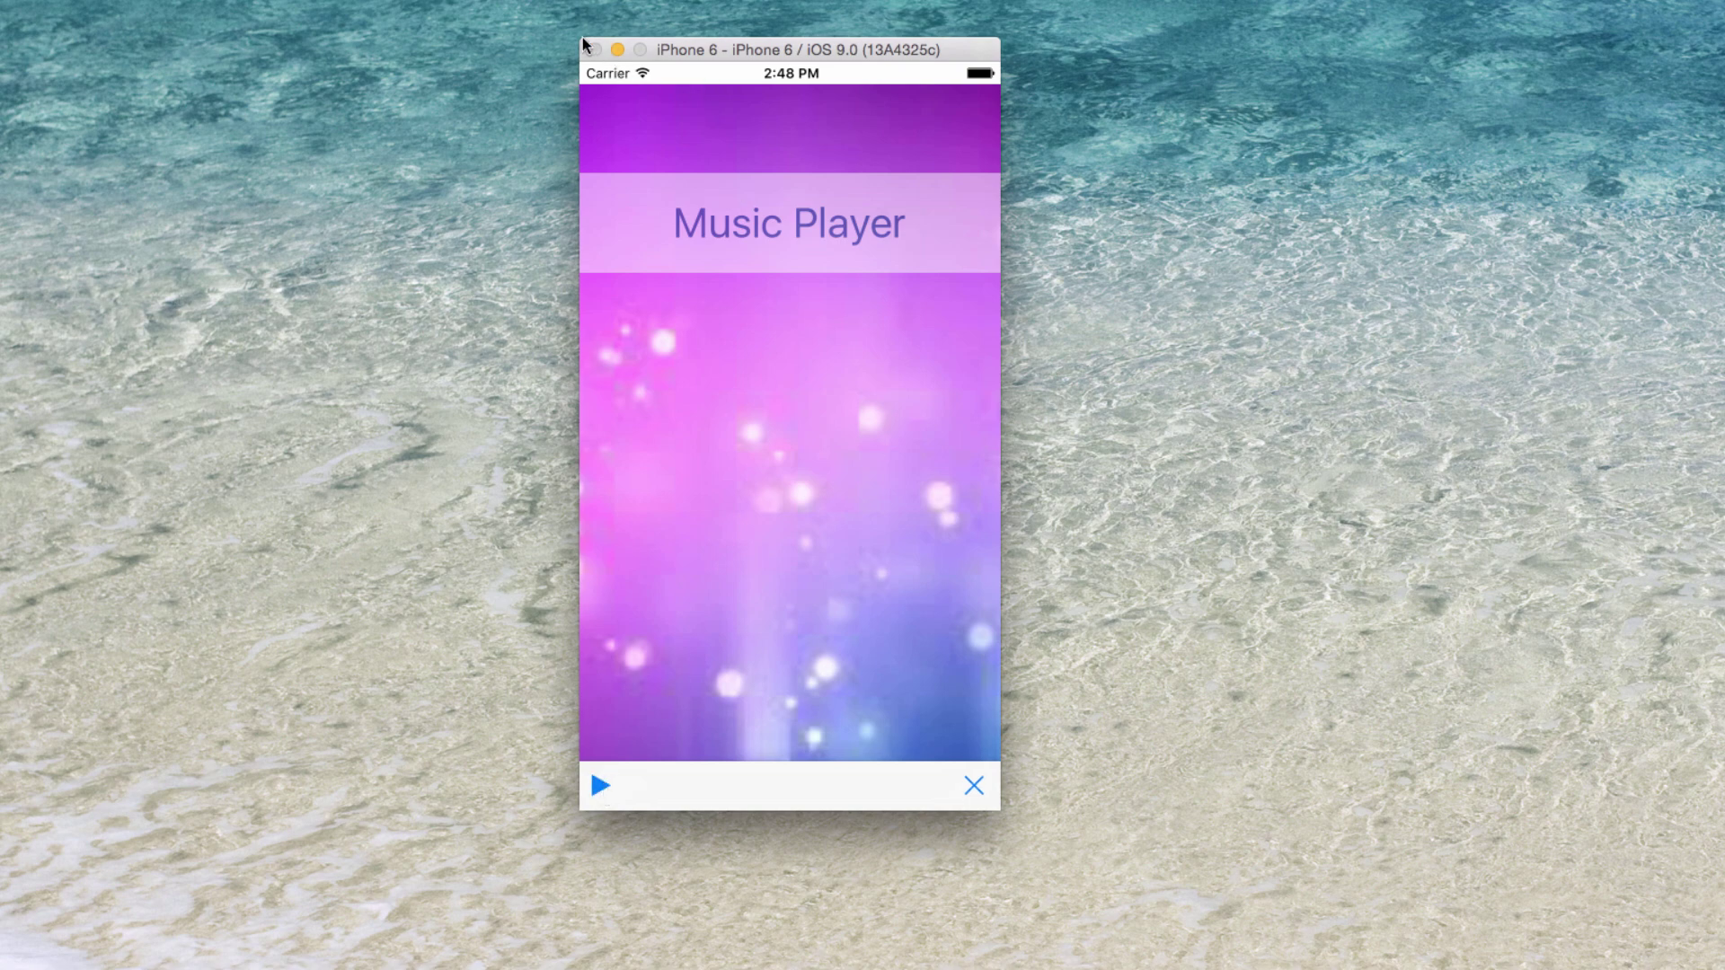